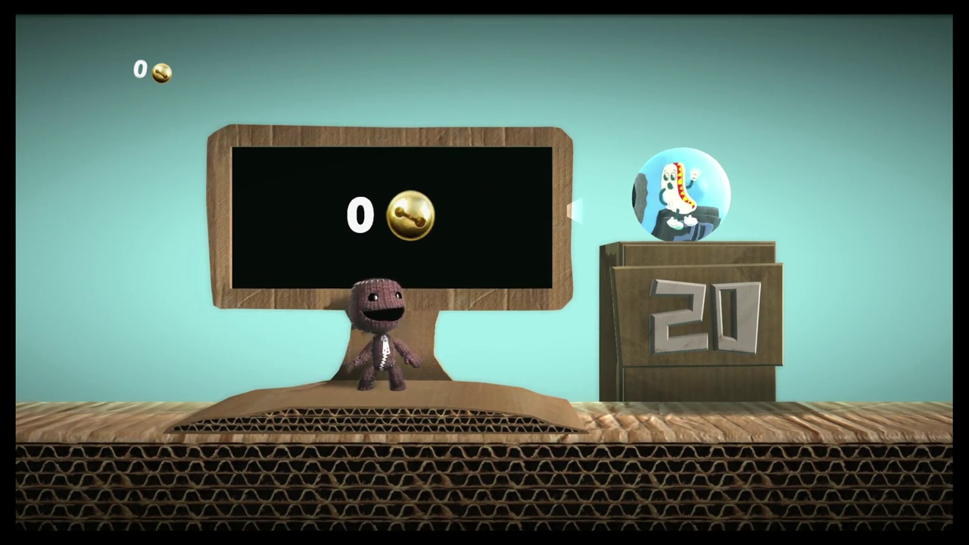
- Open the stall's settings menu, then back out to the level
key(space)
key(Down)
key(Return)
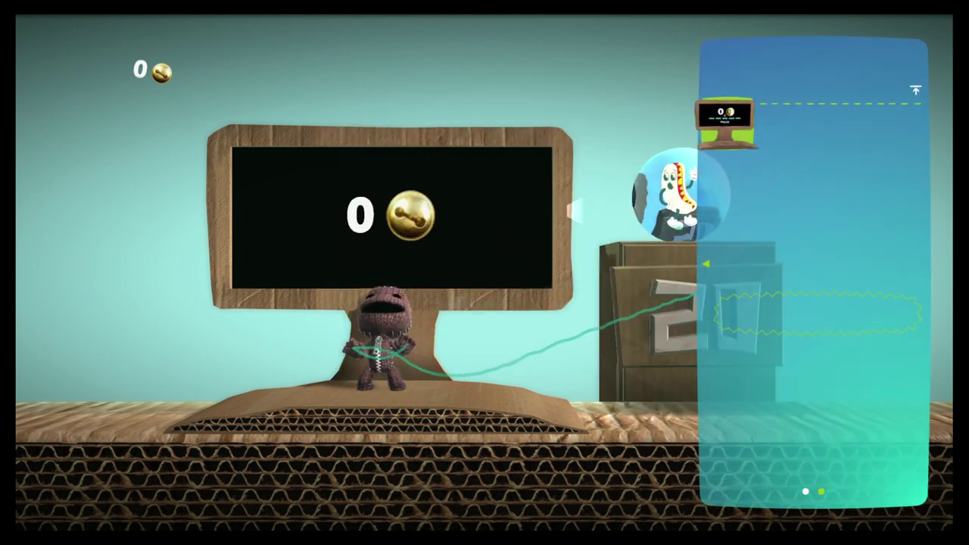
key(Escape)
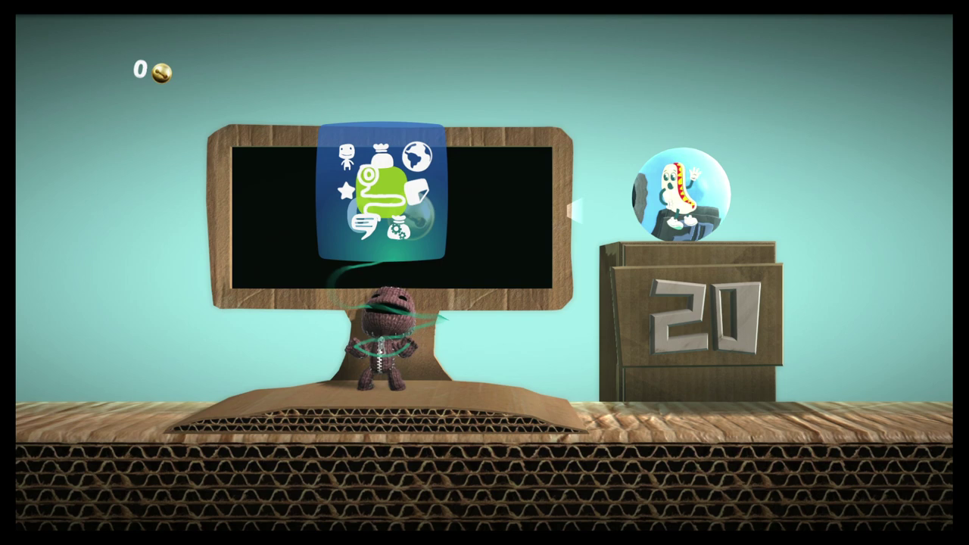
key(Escape)
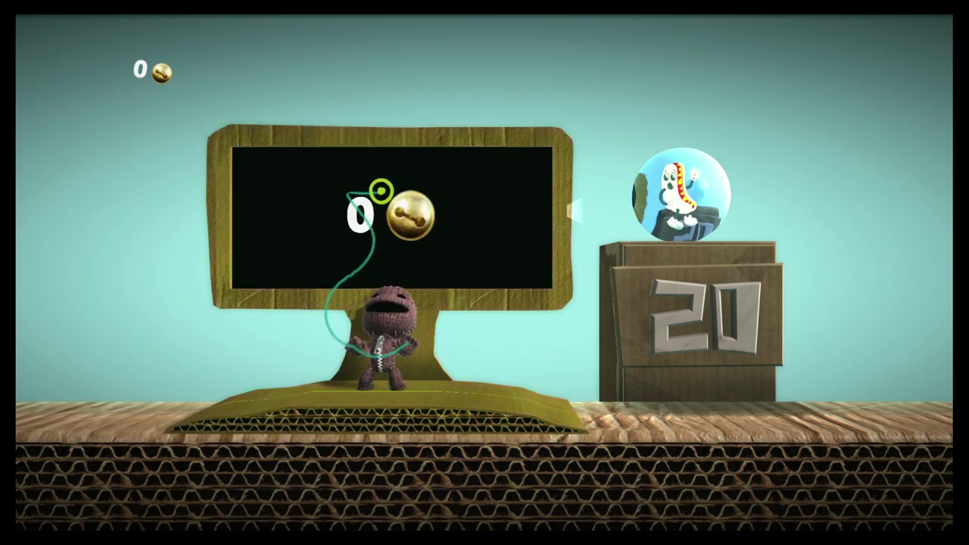
- Set the Shop Stall to Static, collectible currency, price 20, and a metal material
key(Return)
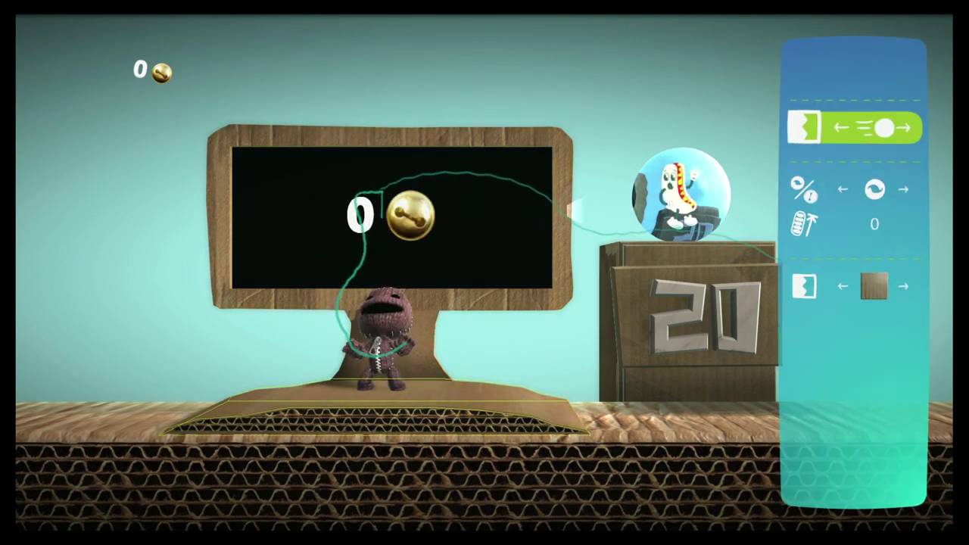
key(Right)
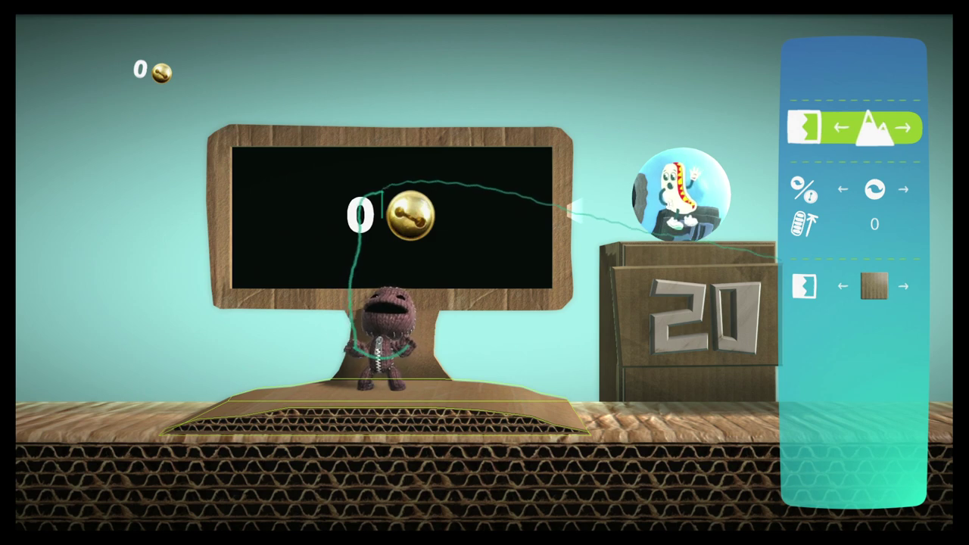
key(Down)
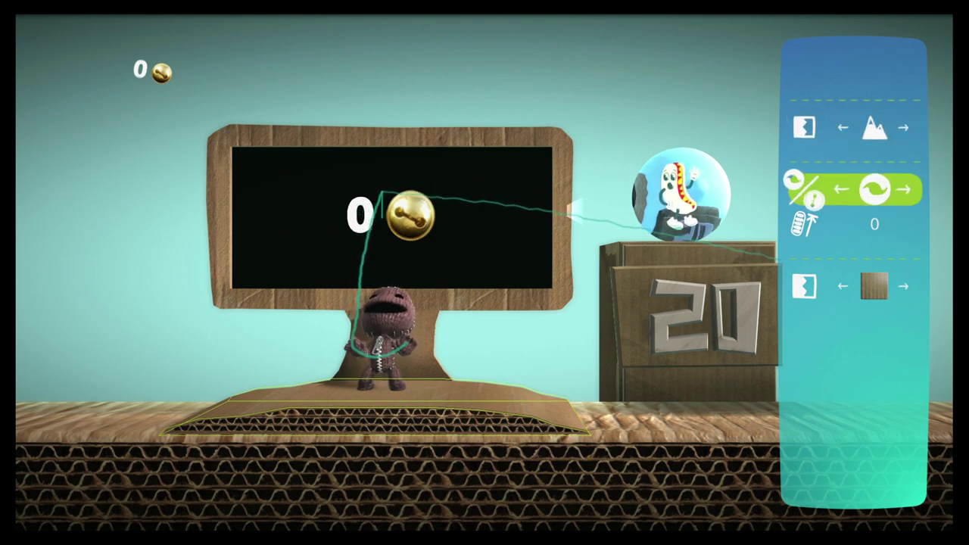
key(Right)
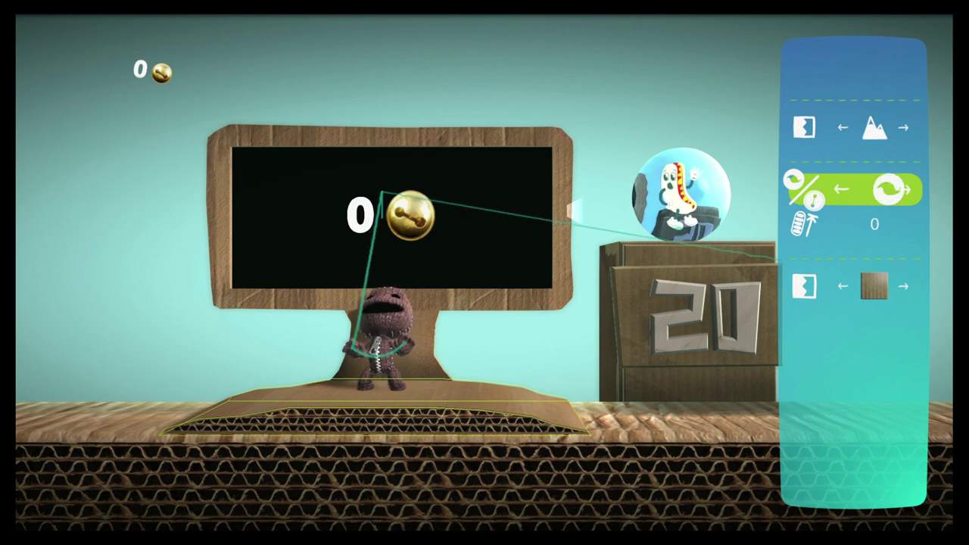
key(Left)
key(Down)
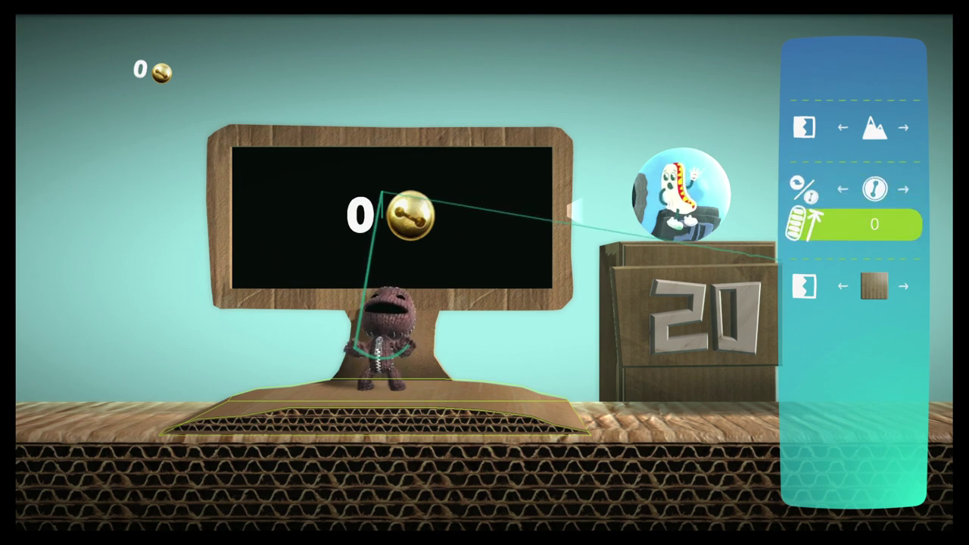
key(Right)
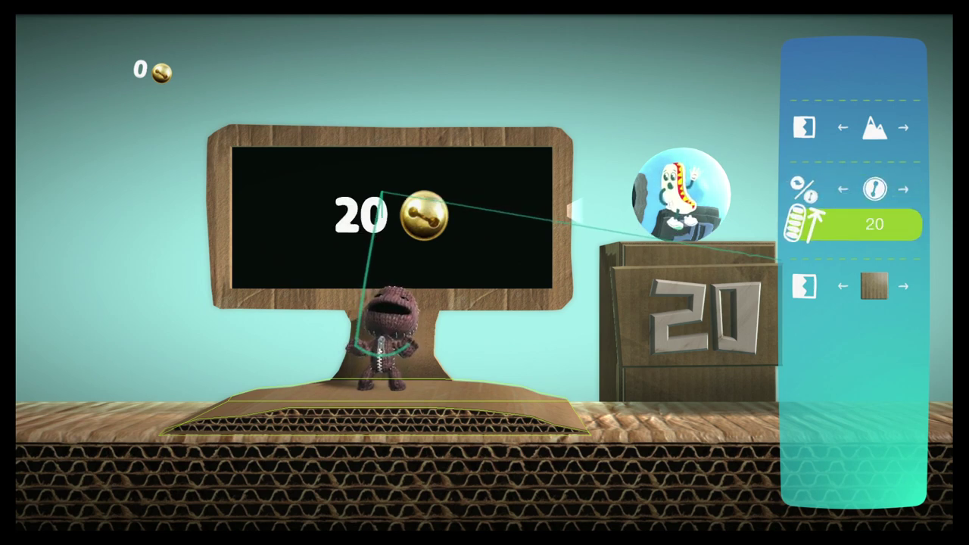
key(Down)
key(Right)
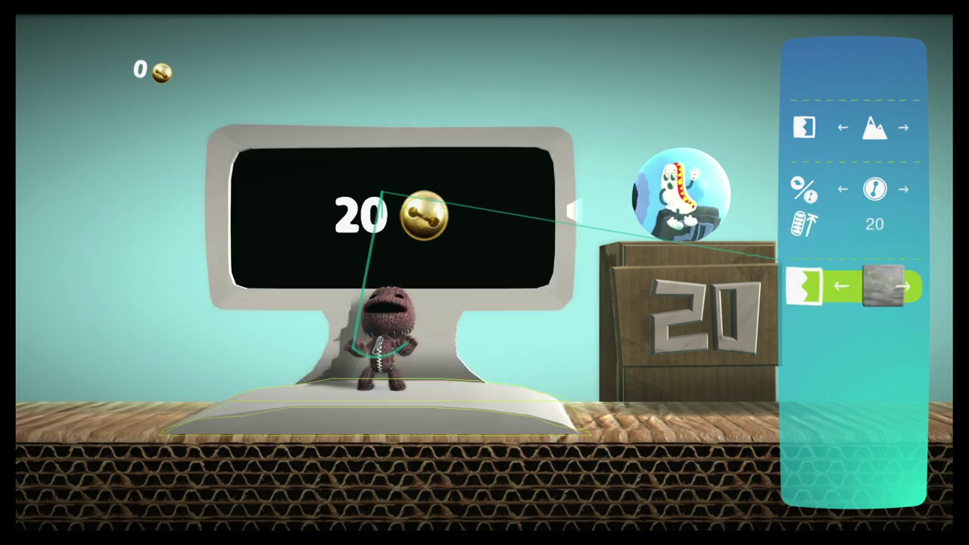